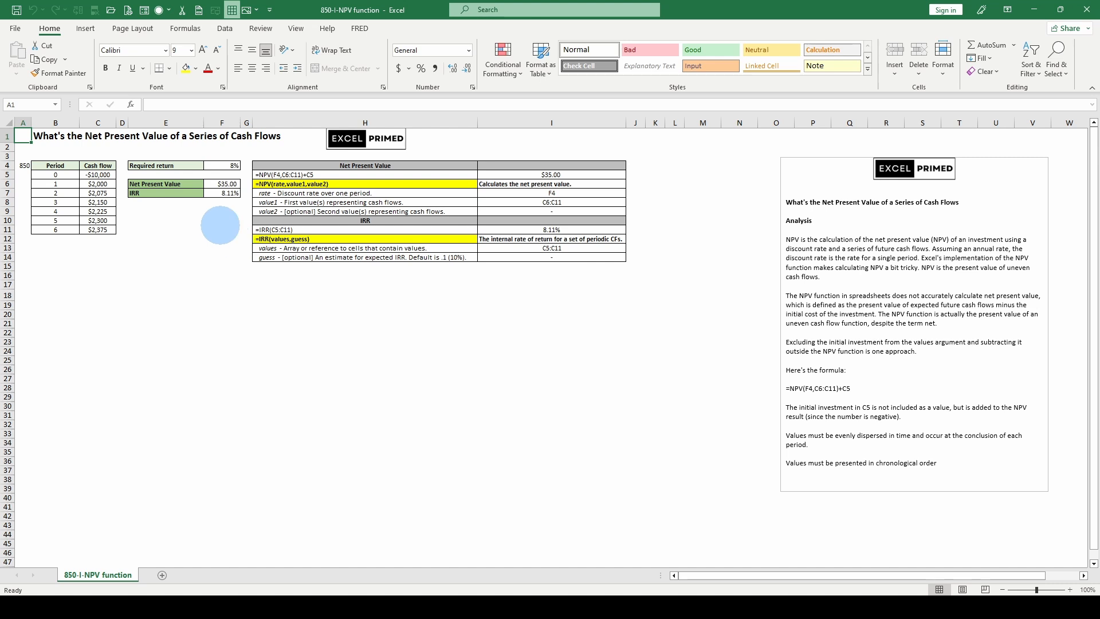
- Inspect the cash flow cells and the NPV and IRR formulas in the summary cells
click(94, 174)
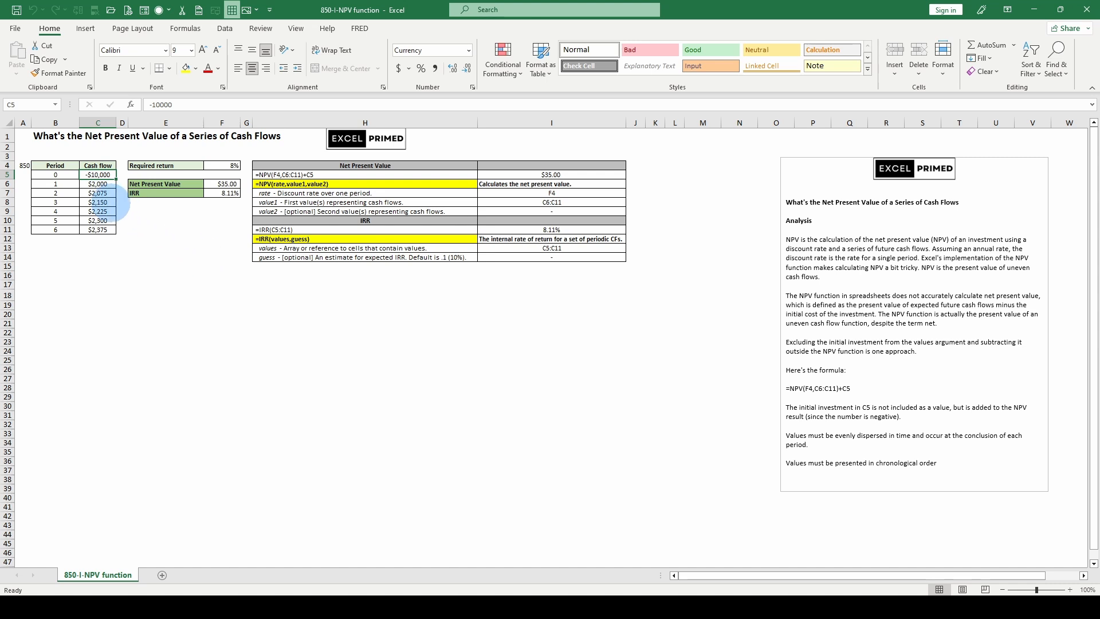
click(94, 184)
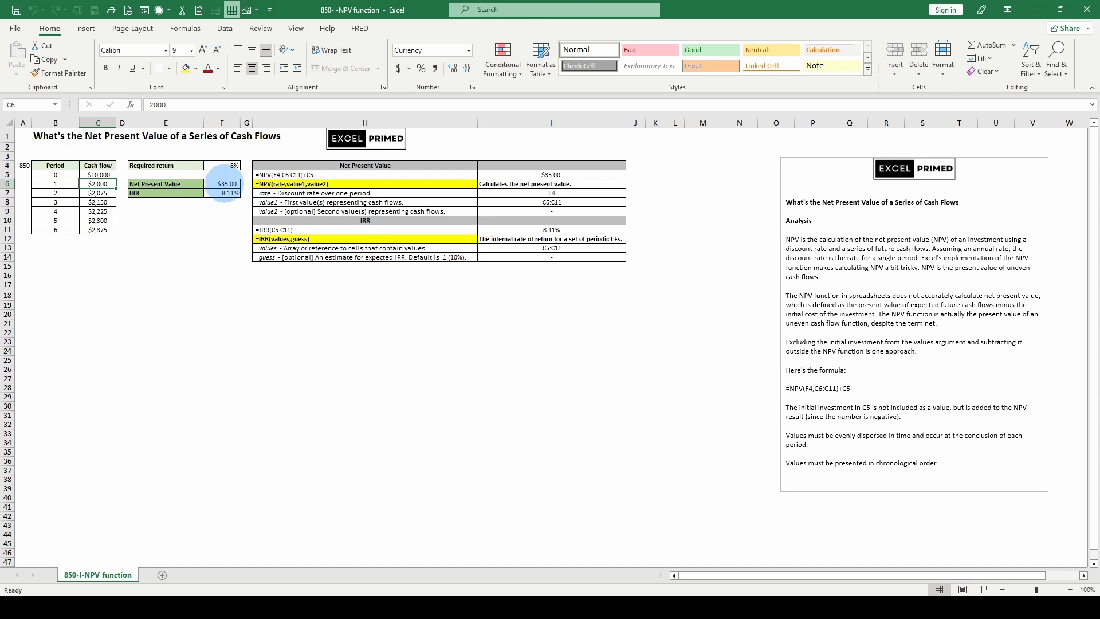
click(224, 184)
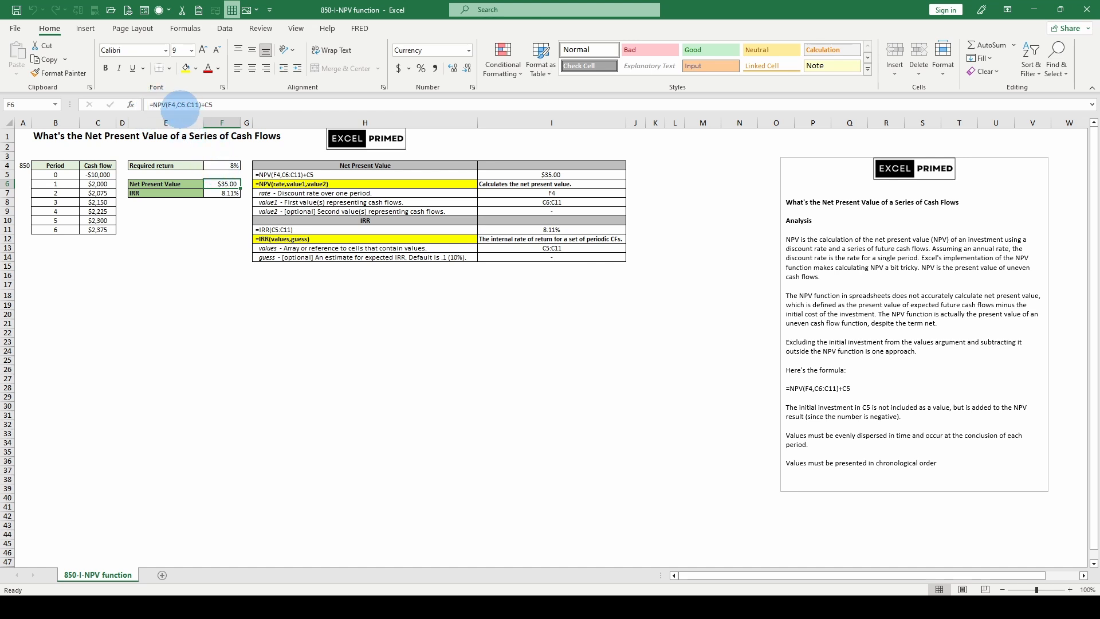
double_click(172, 105)
double_click(189, 105)
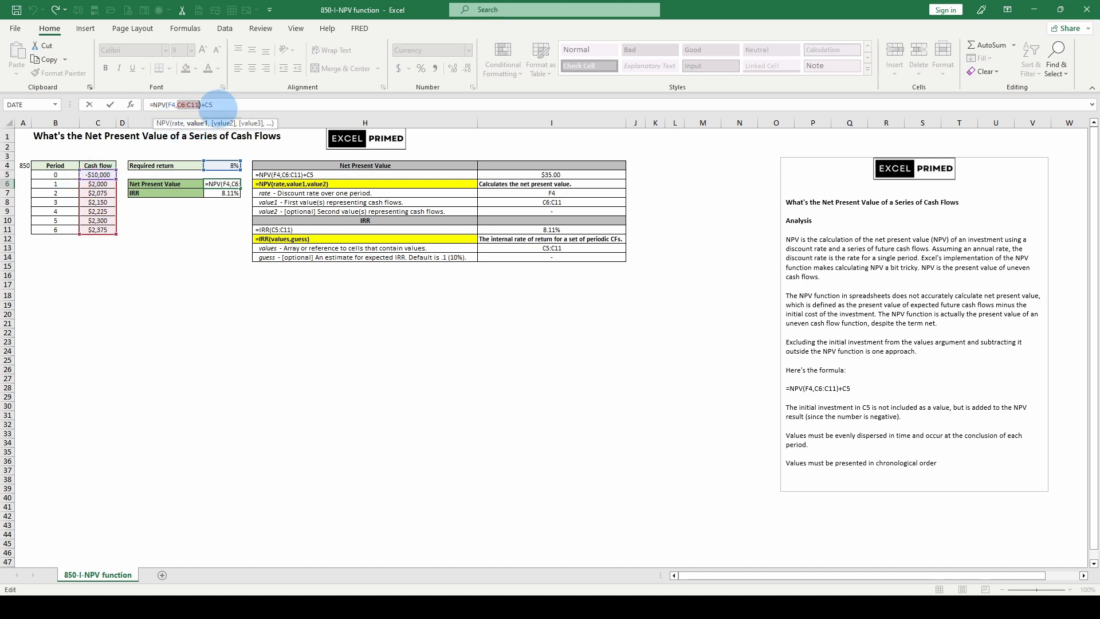
key(Escape)
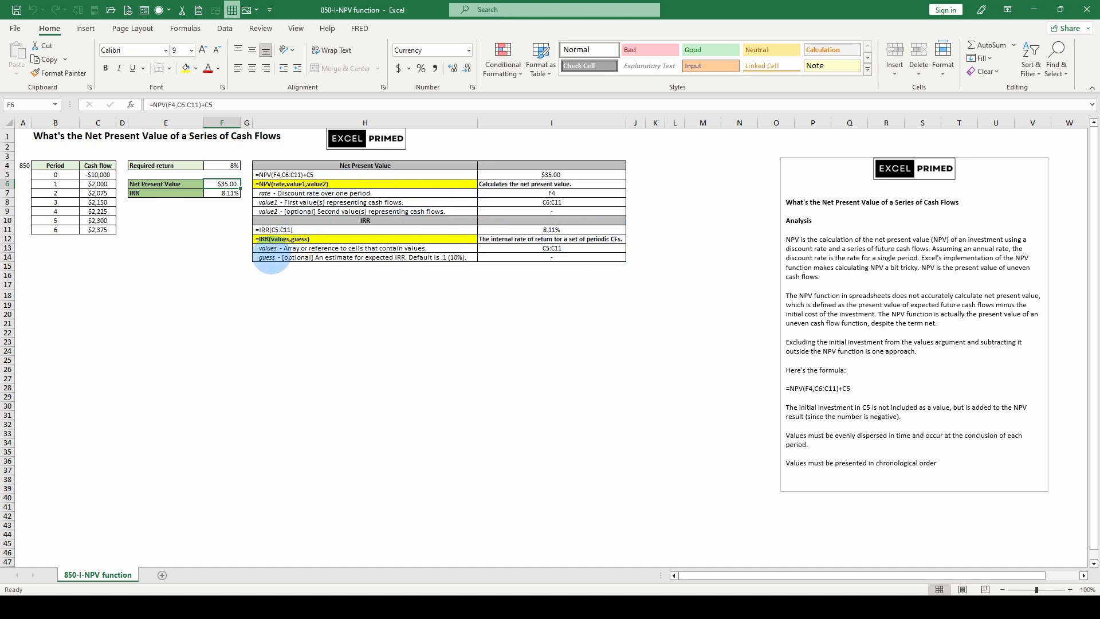
click(224, 194)
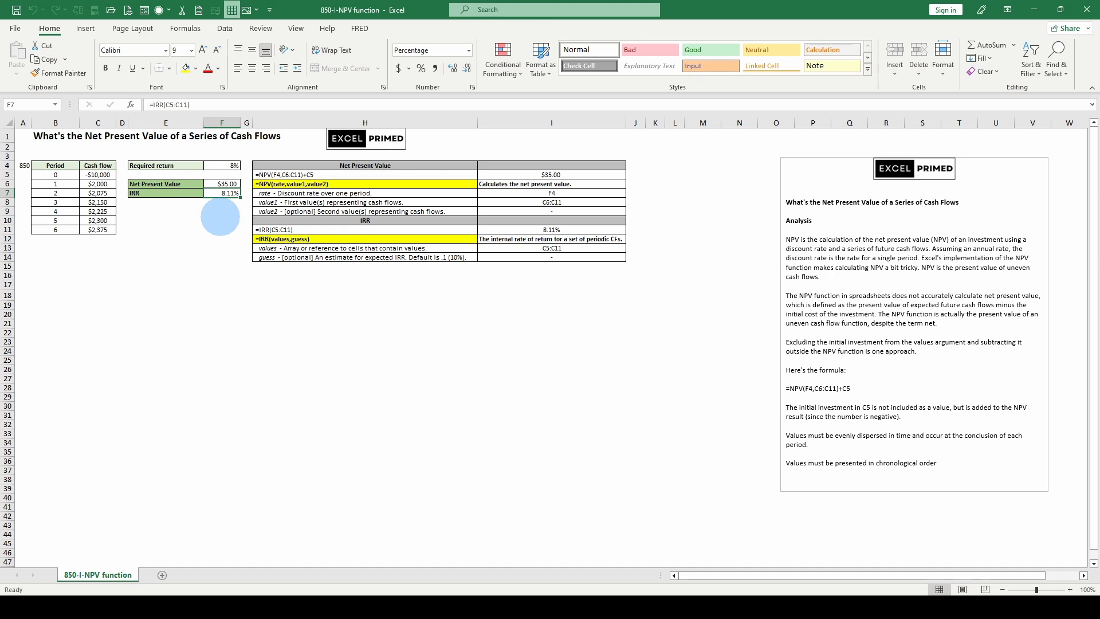
click(221, 185)
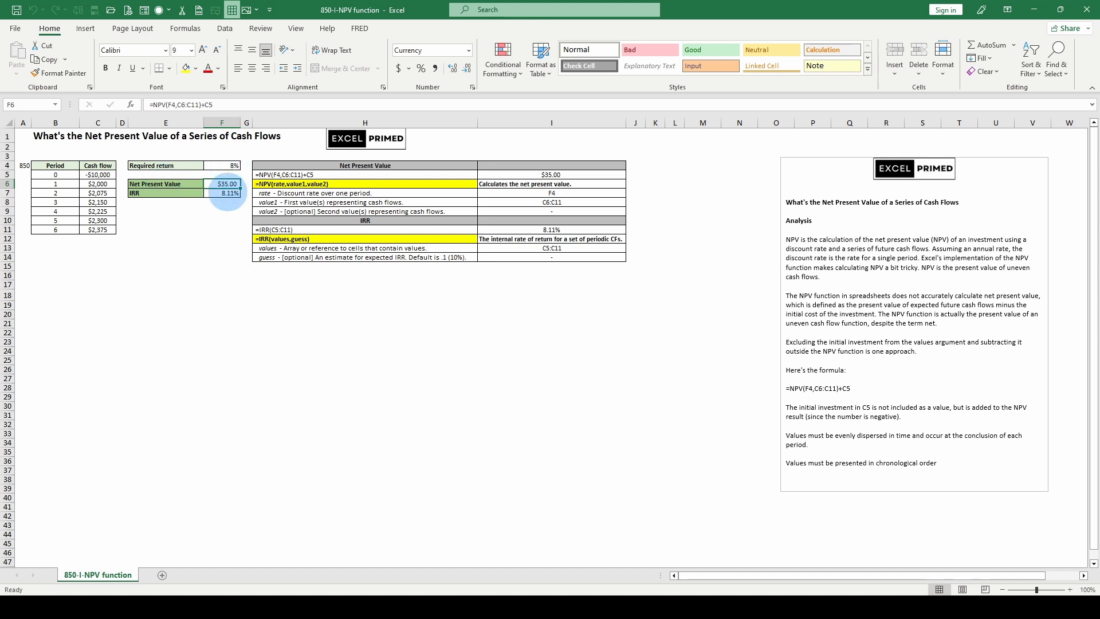
click(226, 193)
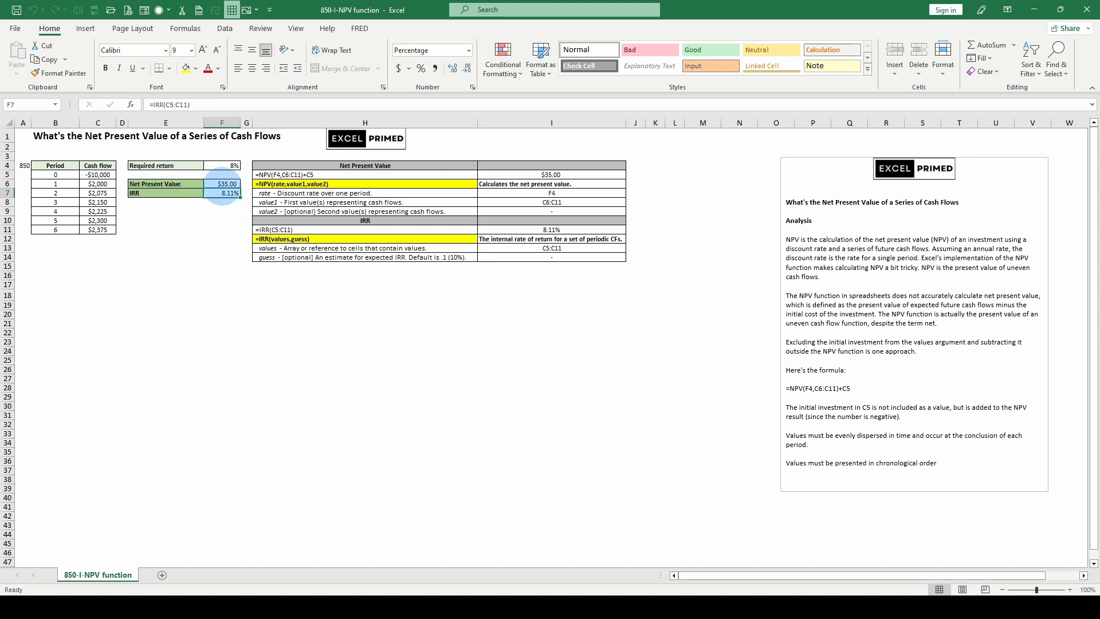
- Set the required return to 7.88%
click(224, 165)
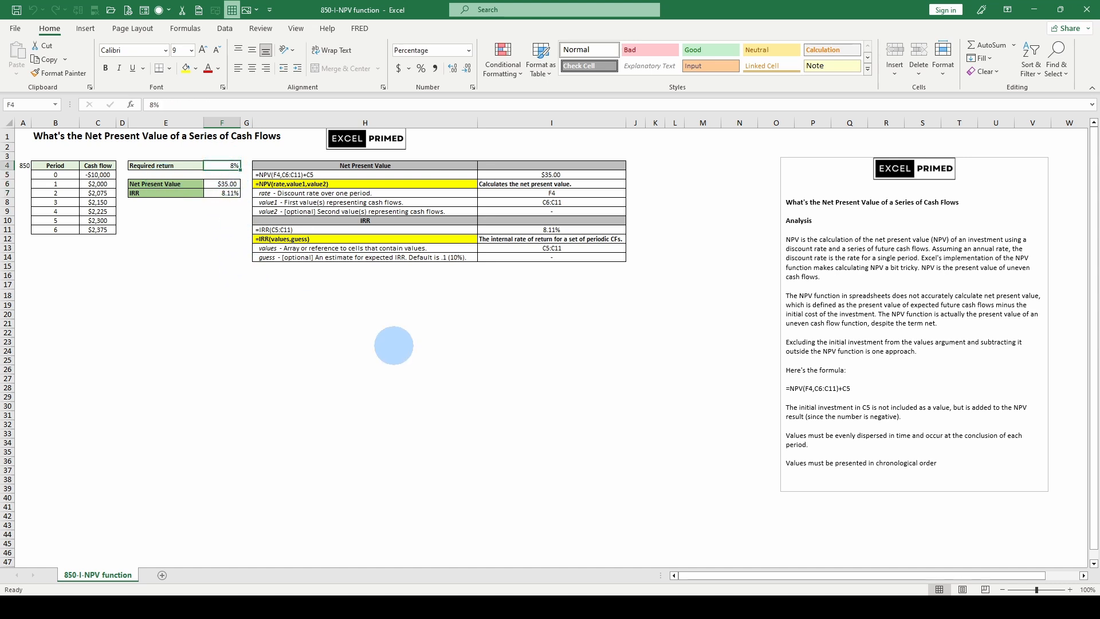
text(7.88)
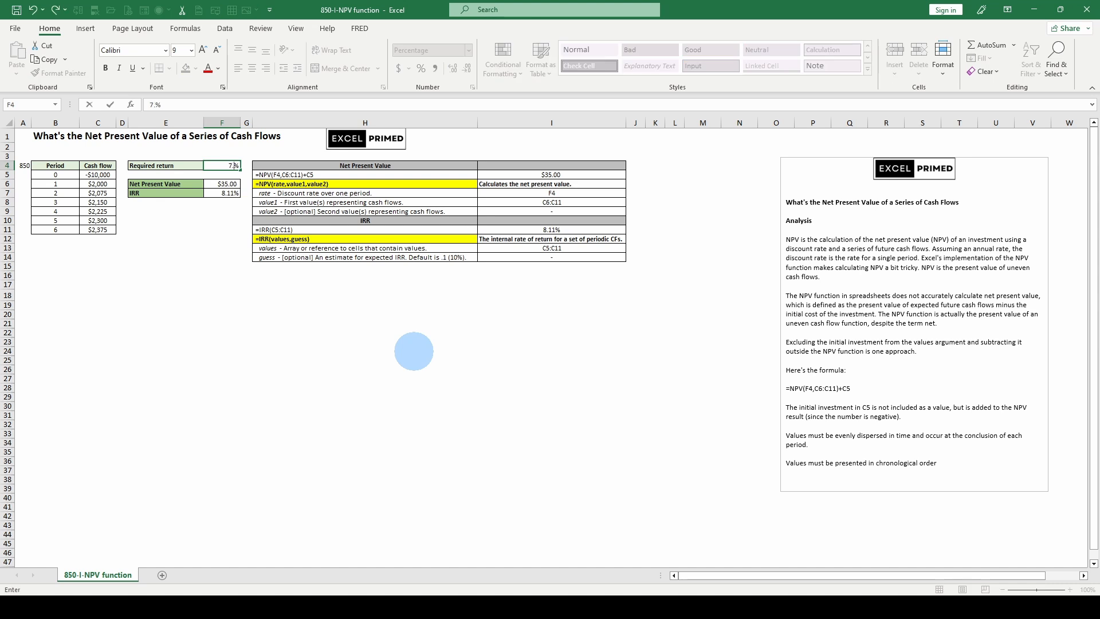
key(Return)
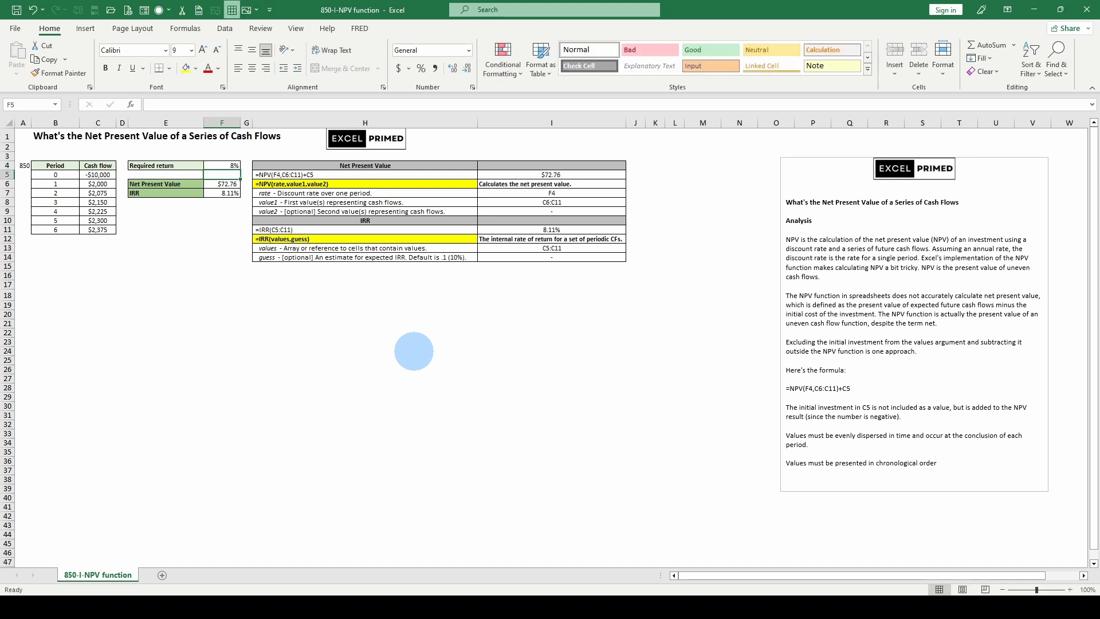
- Change the required return to 8.11%
key(Up)
text(8.11)
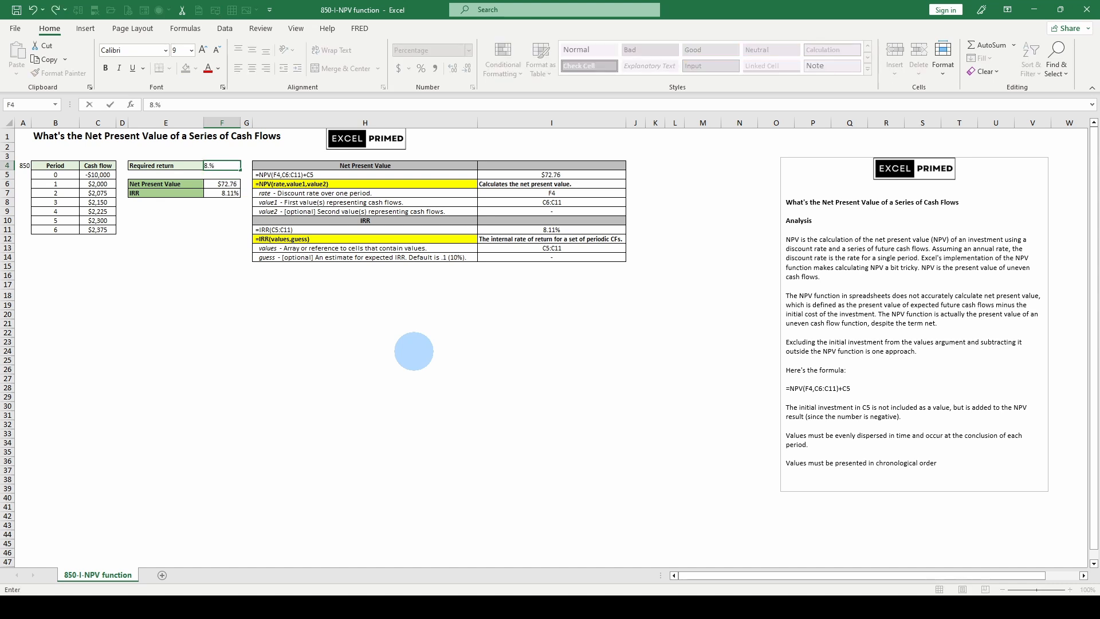
key(Return)
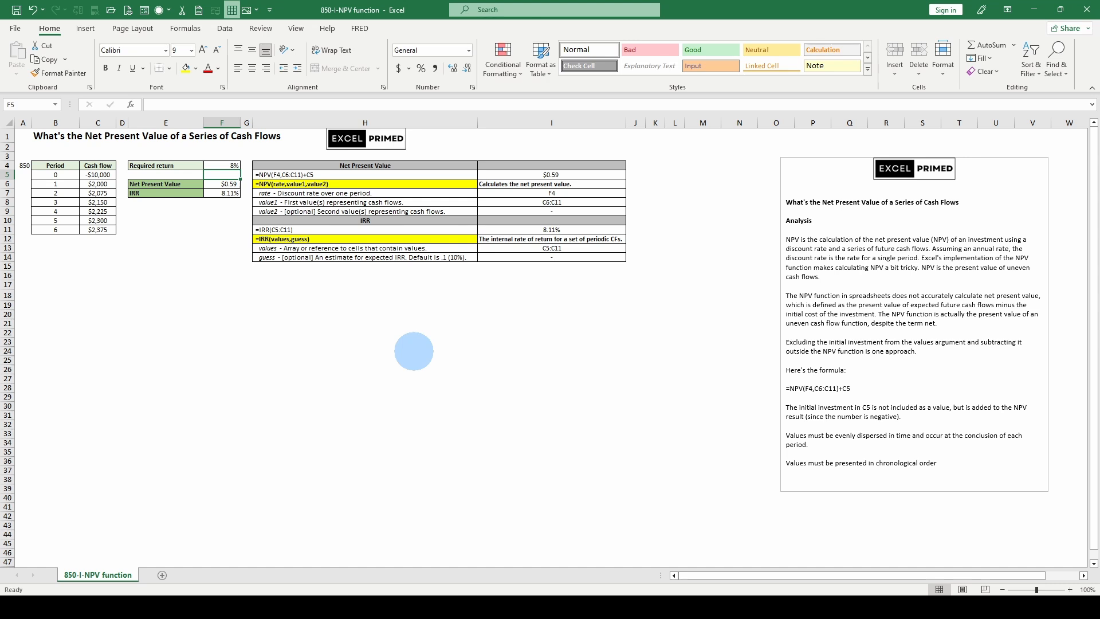
- Set the required return to 8.112% and keep the cell selected
key(Up)
text(8)
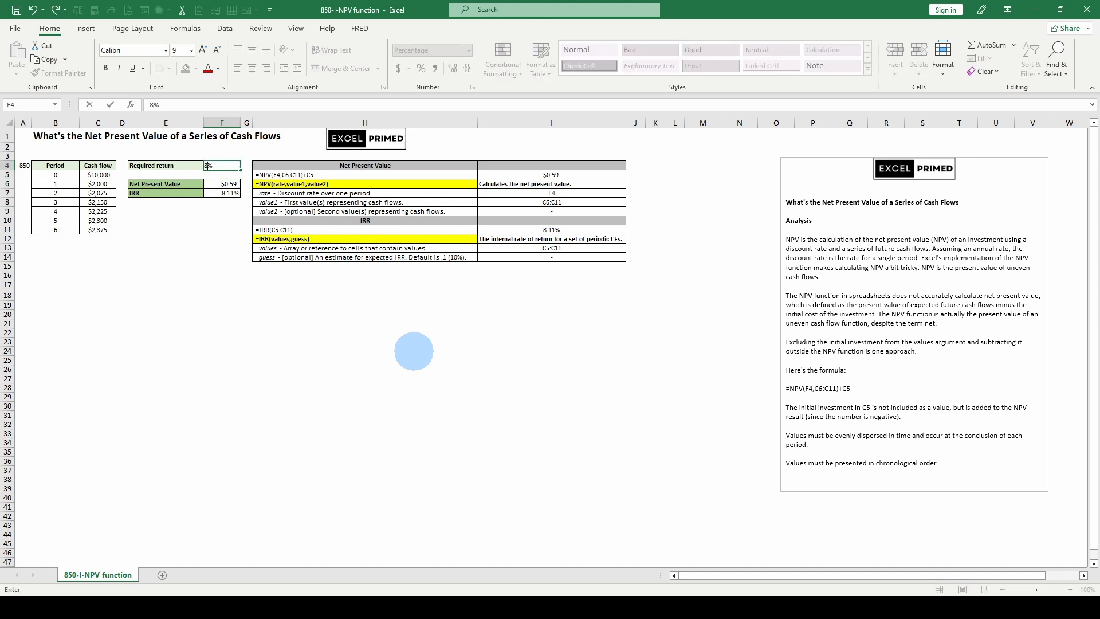
text(.1)
key(BackSpace)
key(BackSpace)
key(ctrl+Return)
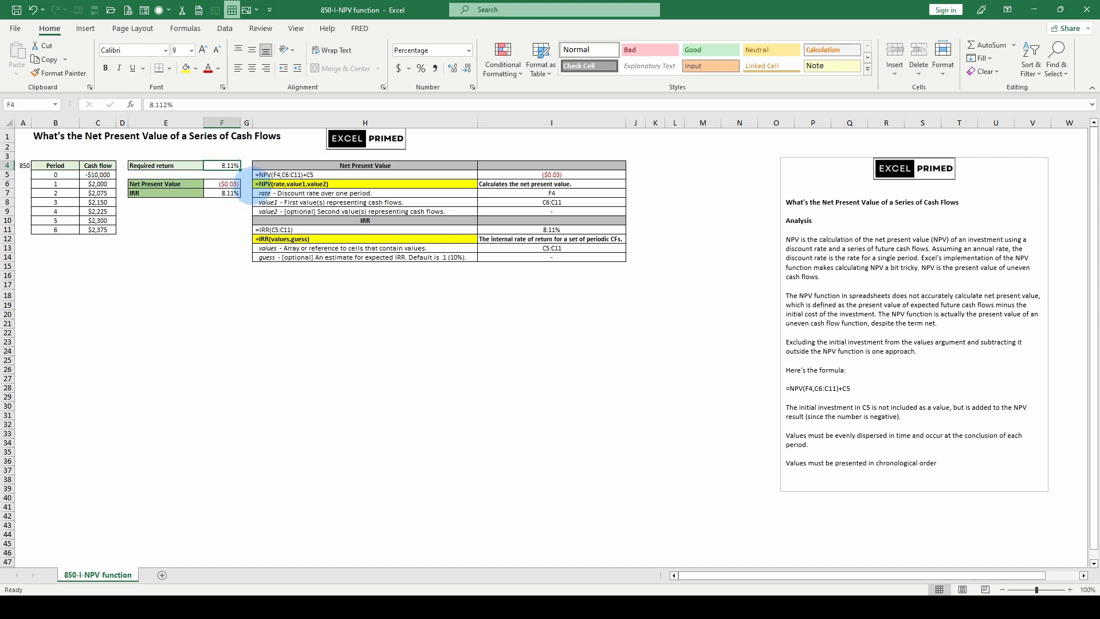
- Review the NPV and IRR results against the cash flow range
click(229, 183)
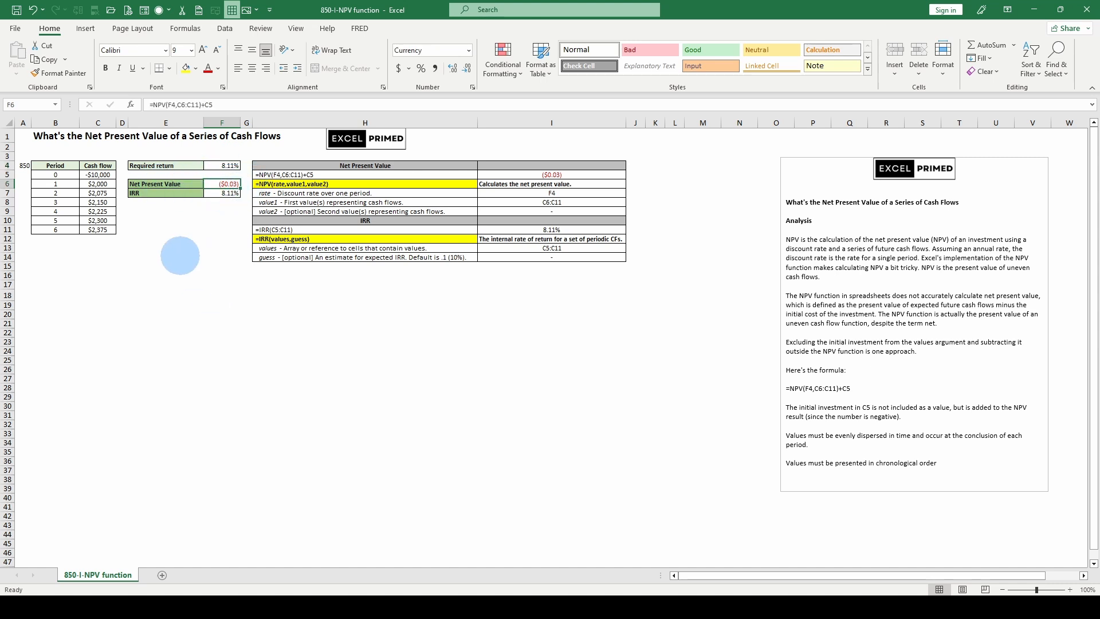
drag(98, 174, 102, 207)
click(224, 193)
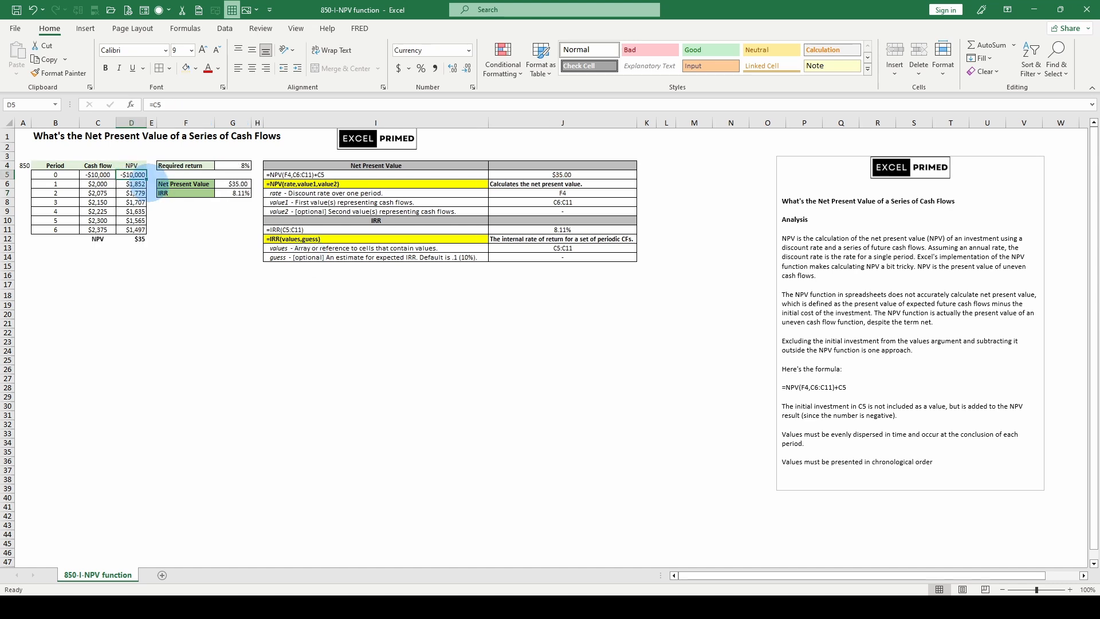
- Examine the discounted NPV column formulas and their SUM total
click(133, 183)
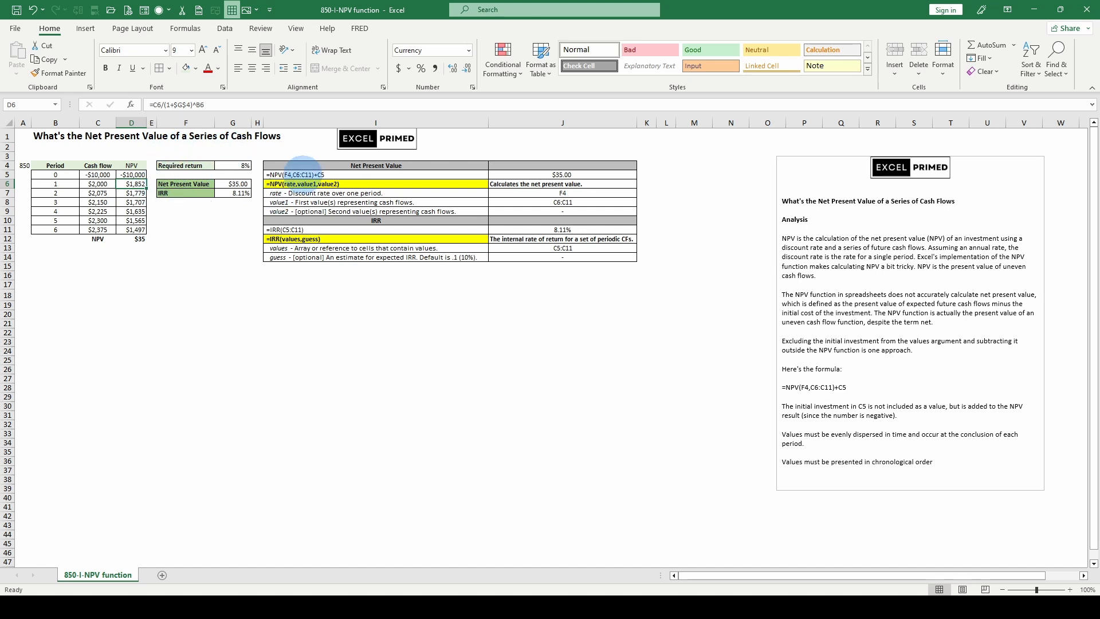
click(136, 238)
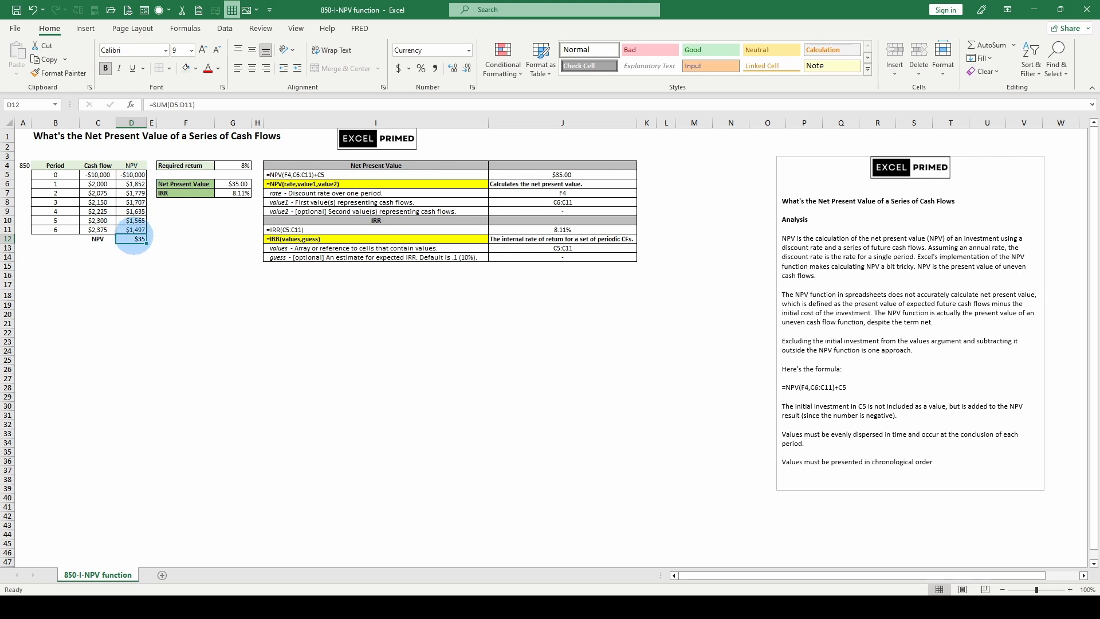
click(233, 184)
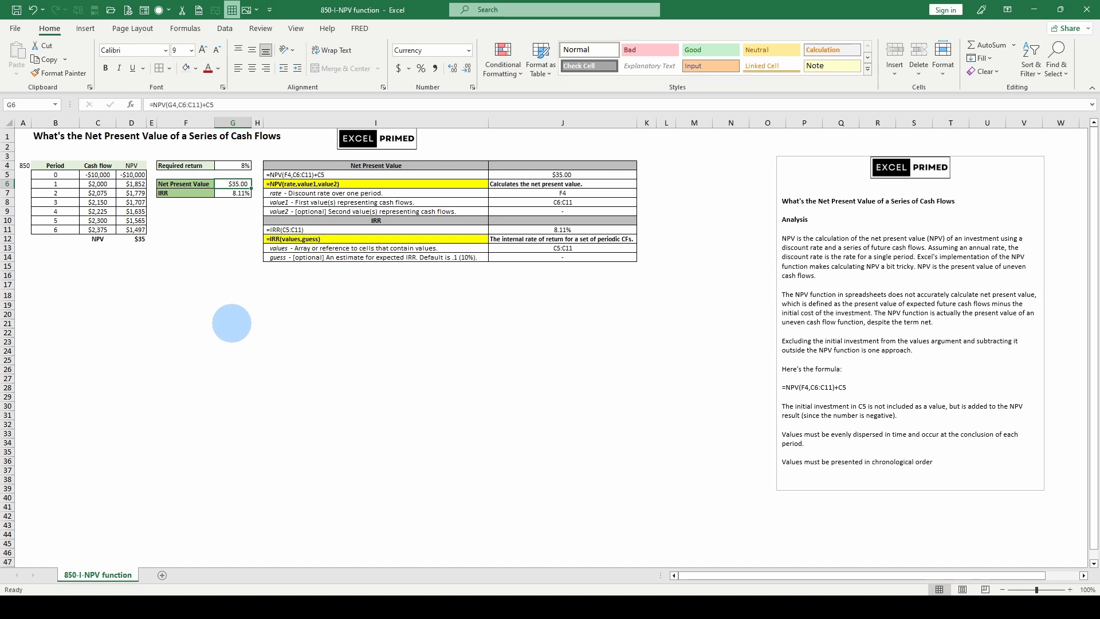
click(135, 211)
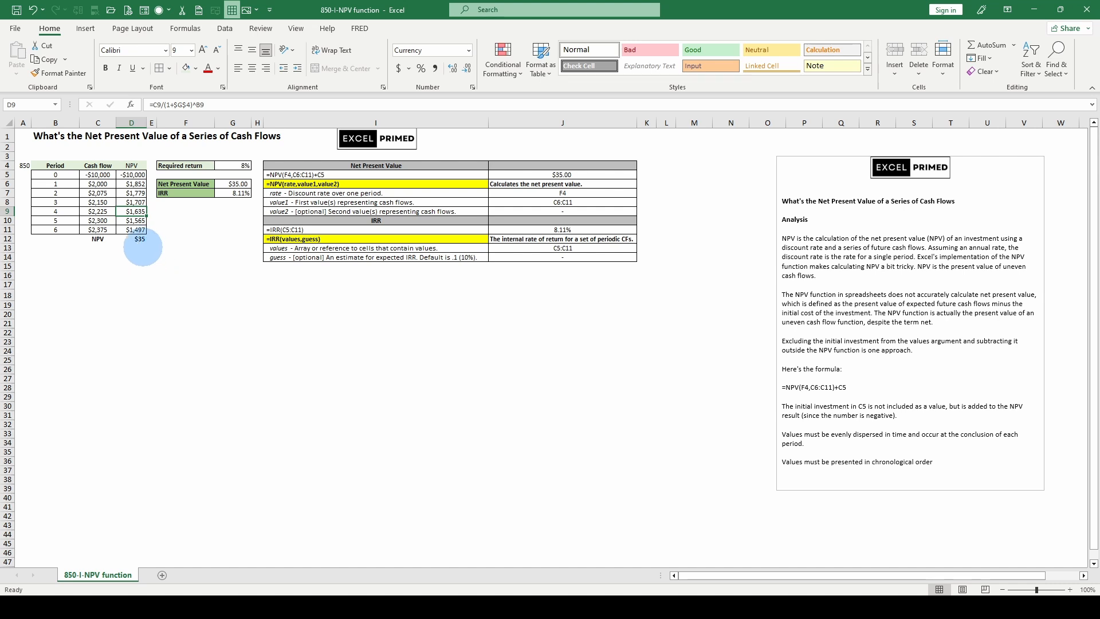
click(141, 240)
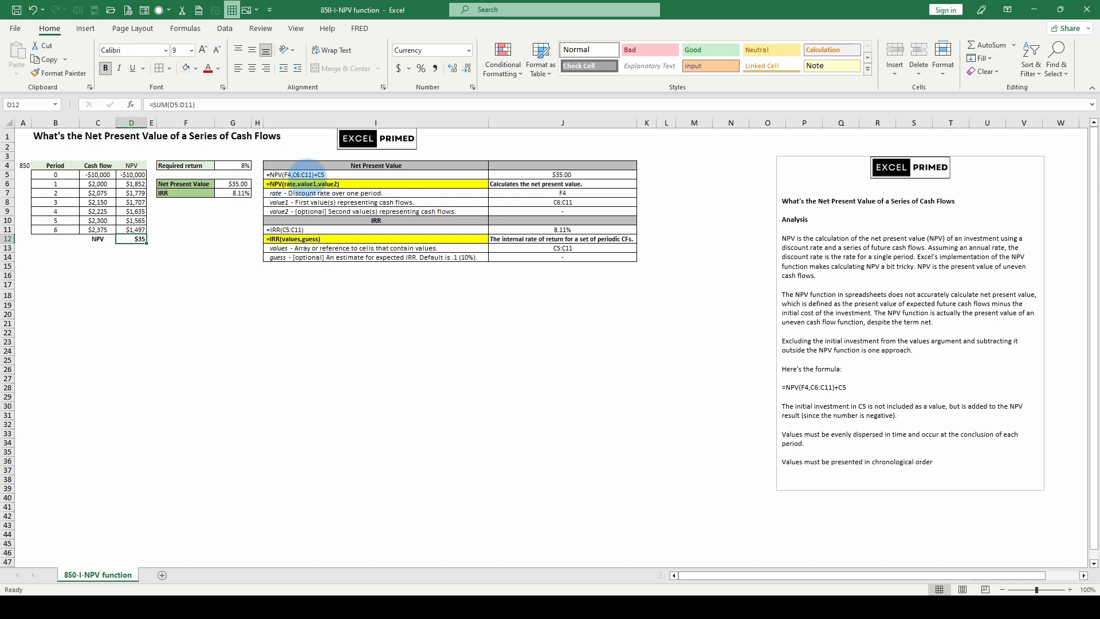
click(135, 202)
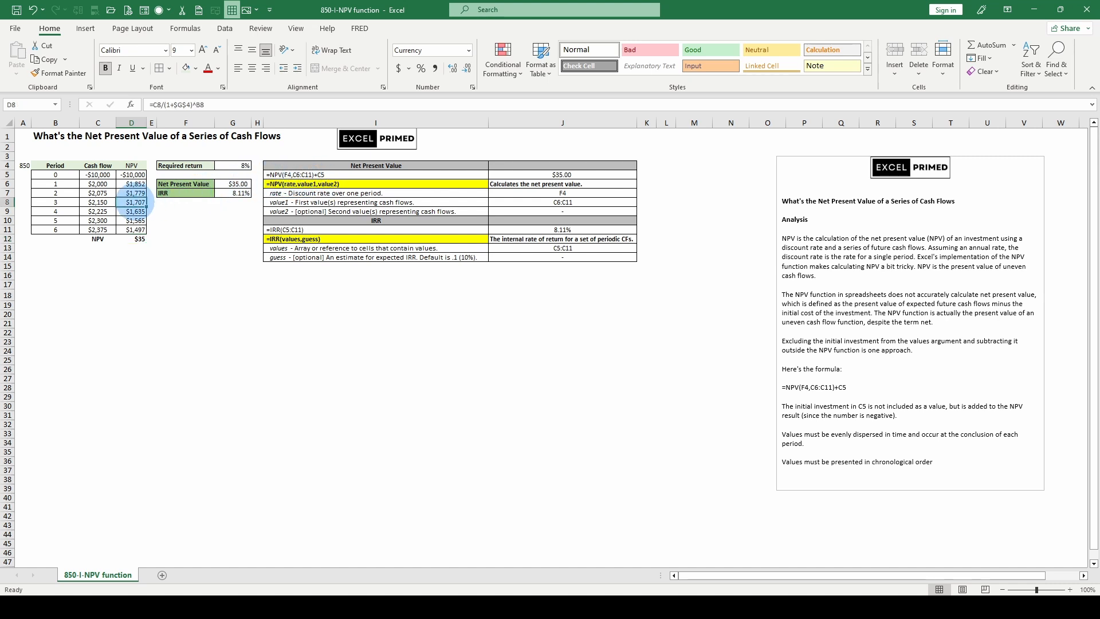
click(135, 167)
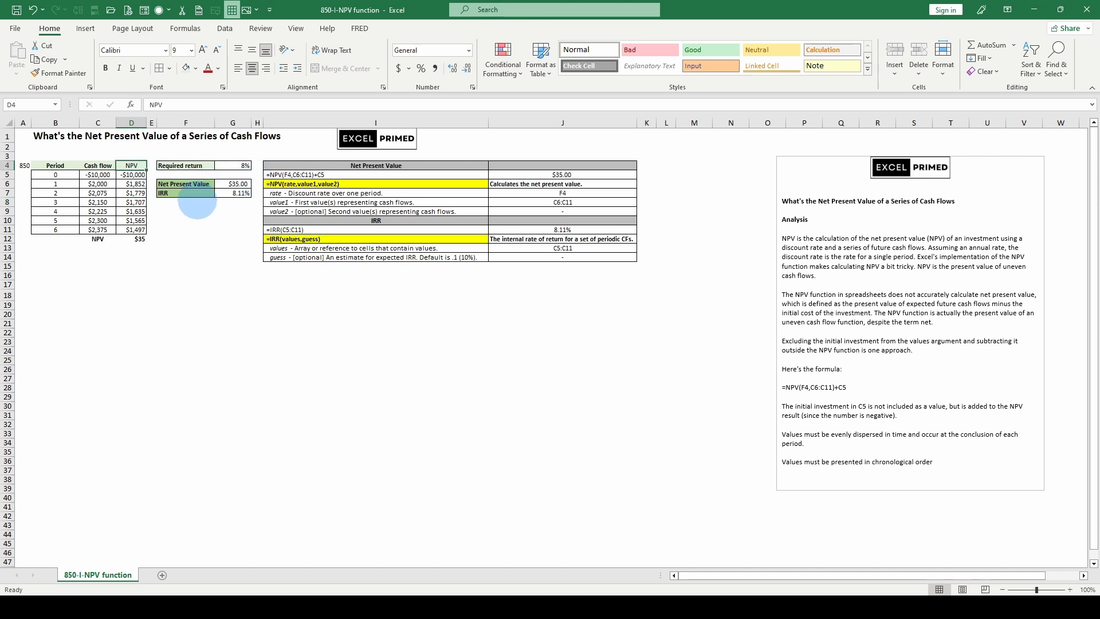
- Make the NPV column header bold
click(195, 67)
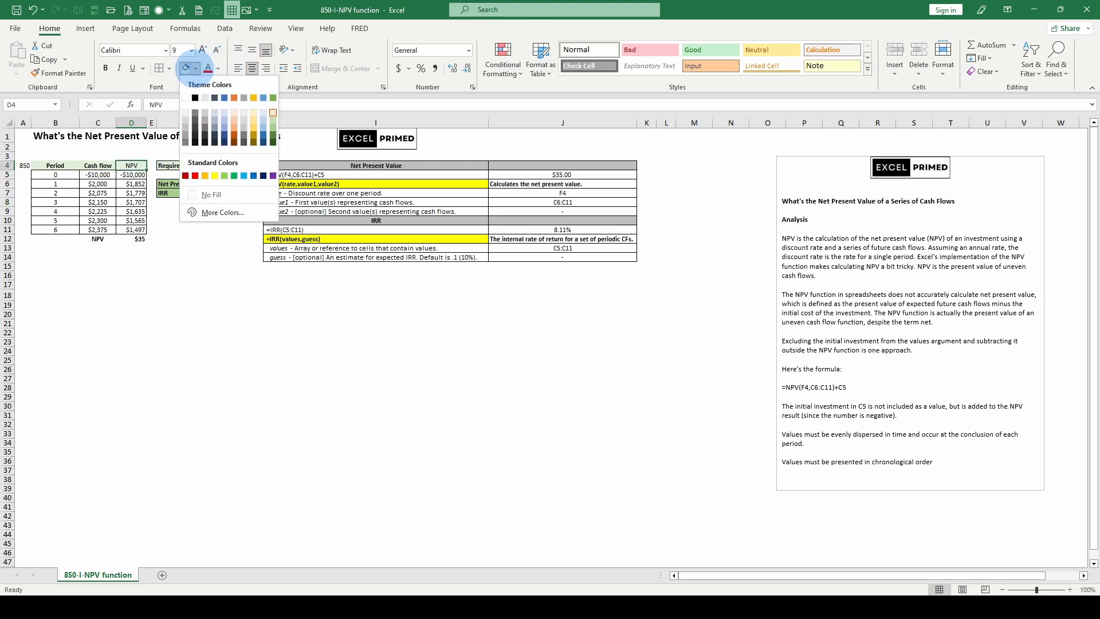
click(196, 67)
click(105, 68)
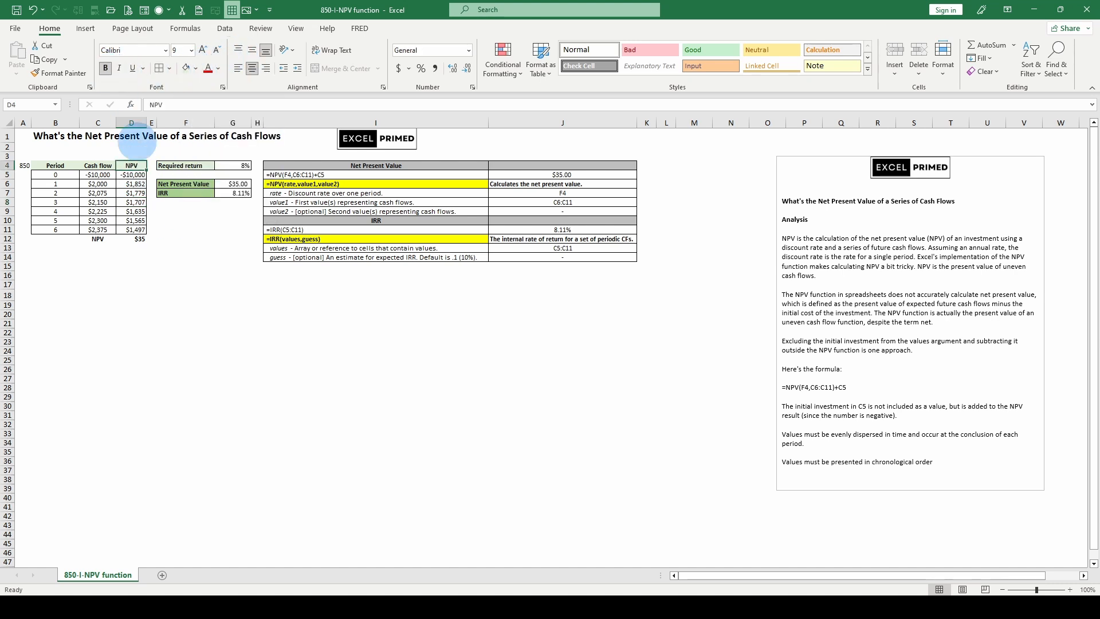
- Compare the NPV column total and discounted values with the NPV function result
click(138, 237)
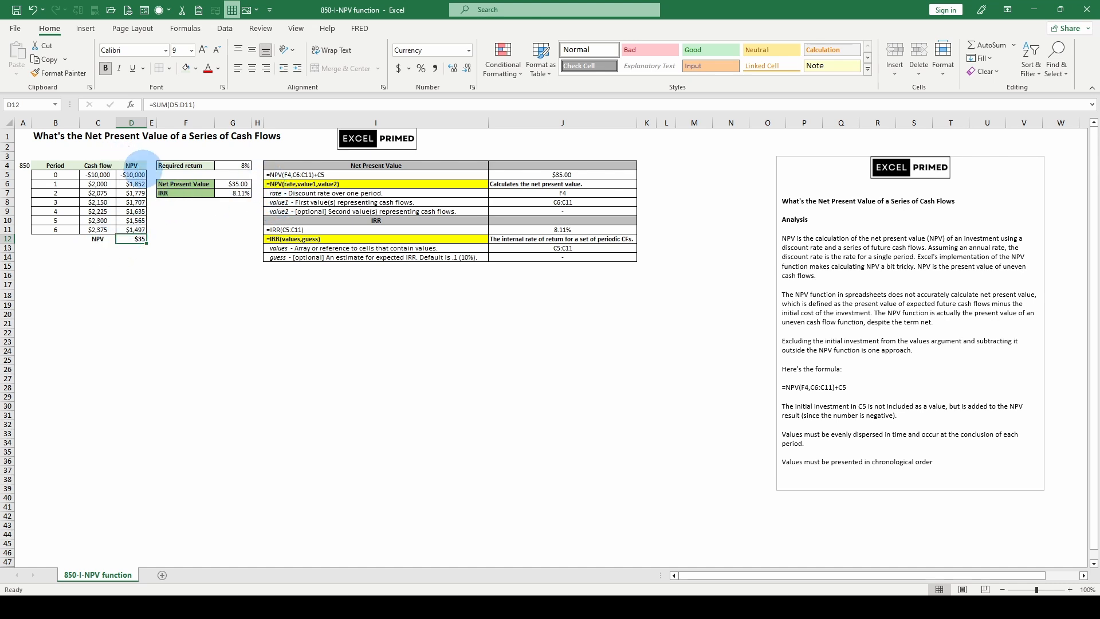
click(133, 211)
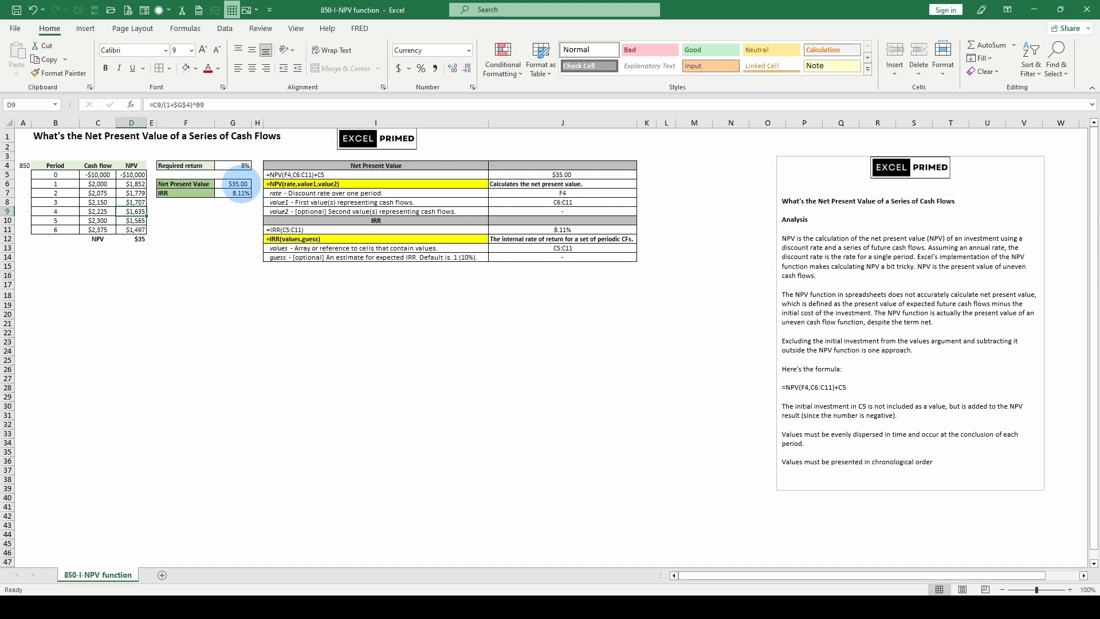
click(238, 185)
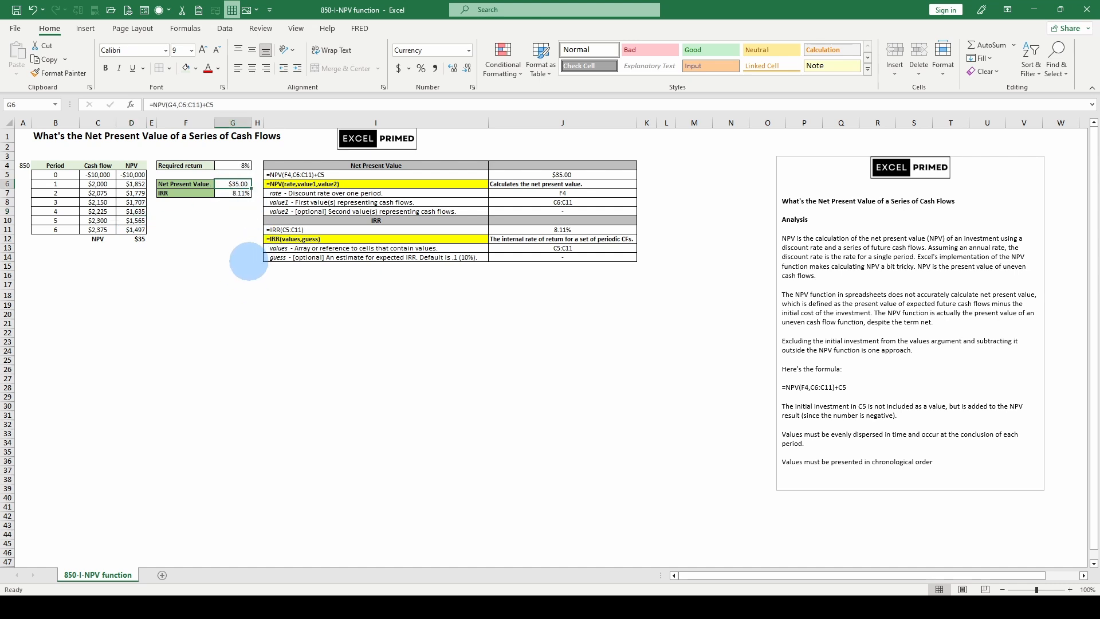